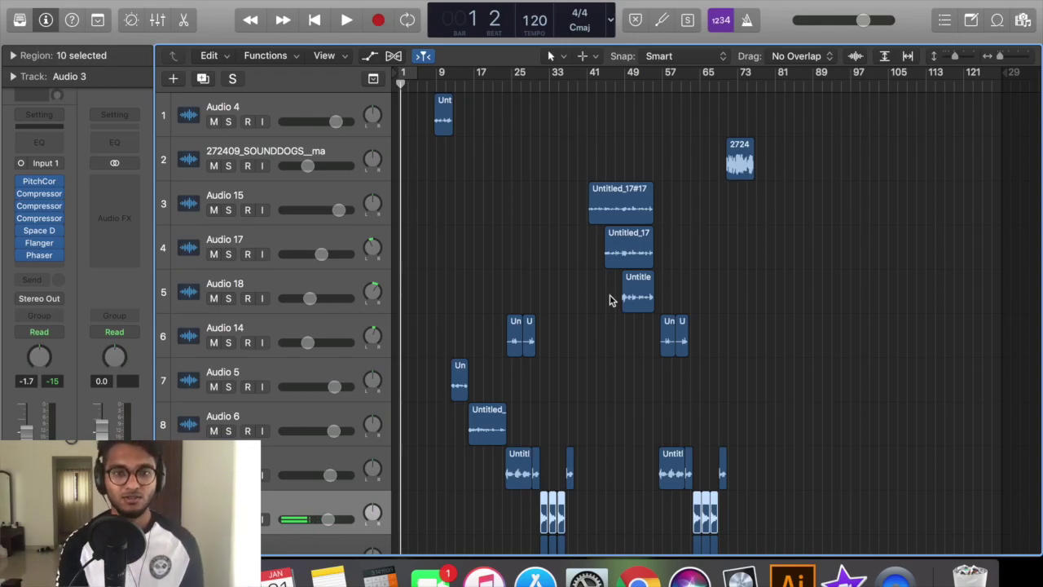
Step: Select the 2131050-rockstar track (track 18) with its three regions, then return to the list's top
scroll(611, 299, down, 8)
scroll(328, 270, up, 8)
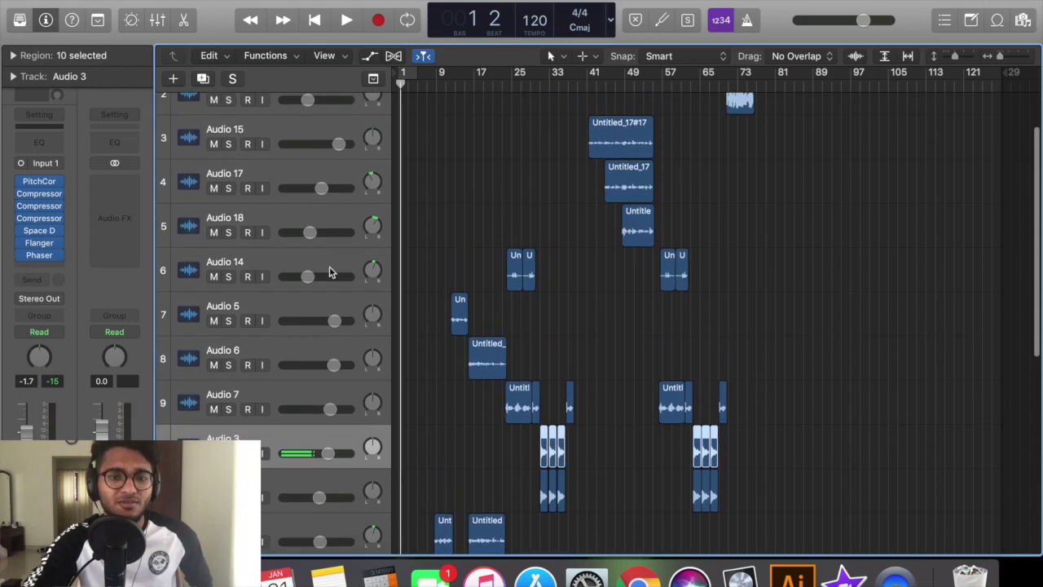
scroll(265, 278, down, 10)
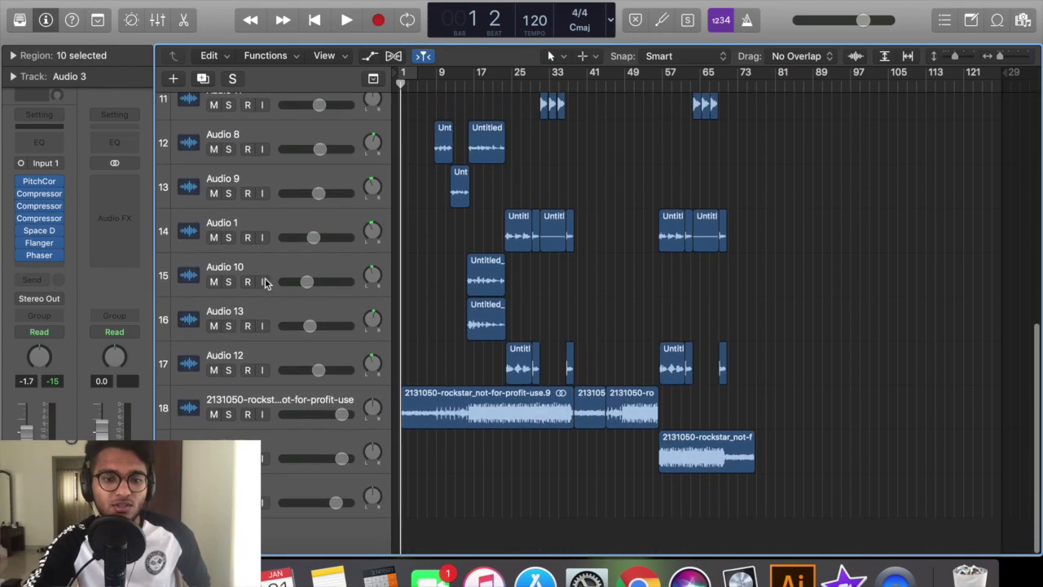
click(316, 411)
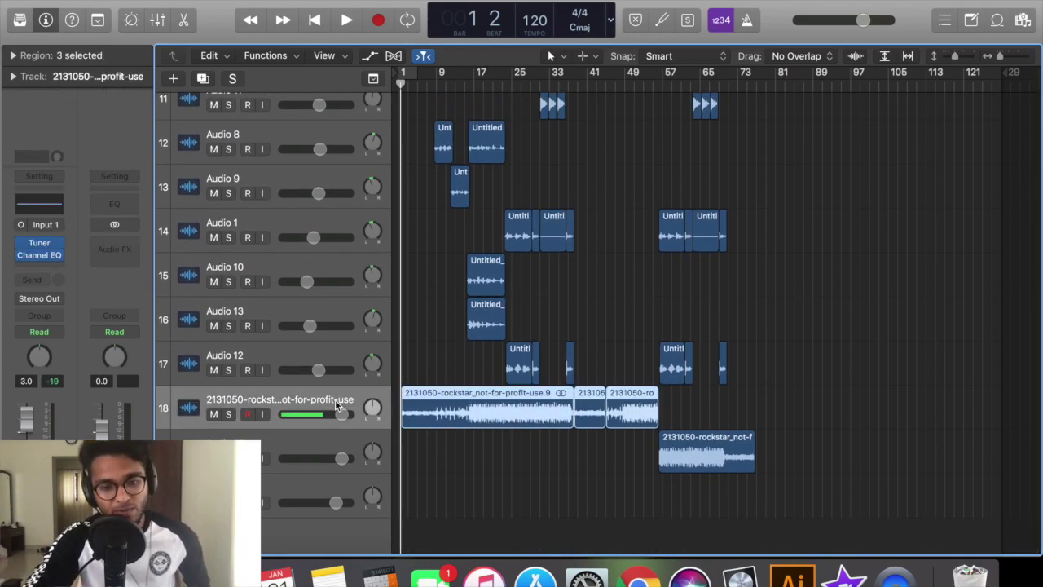
scroll(431, 334, up, 10)
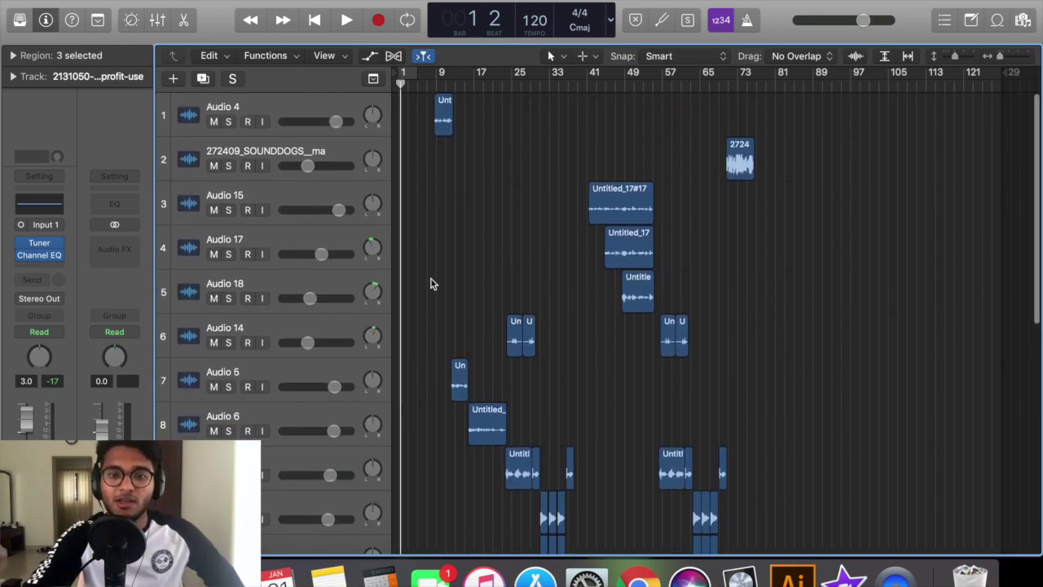
scroll(431, 283, down, 10)
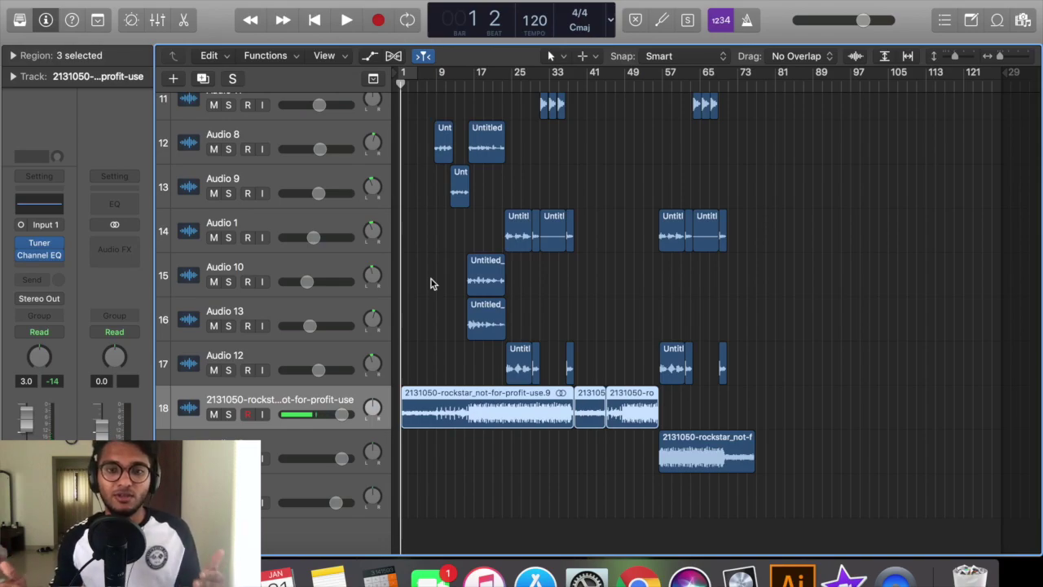
scroll(431, 279, up, 10)
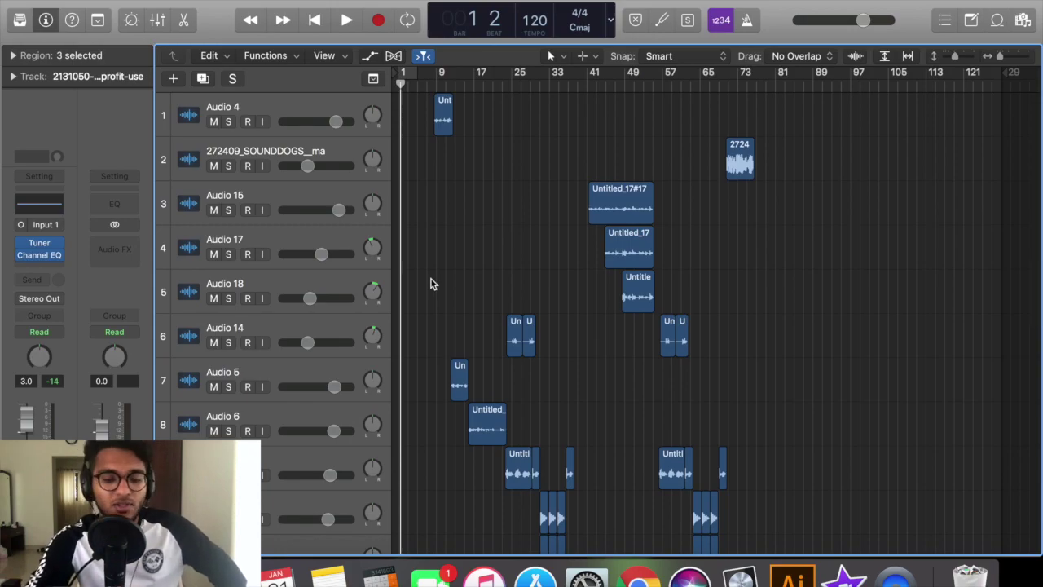
scroll(431, 280, down, 5)
scroll(431, 280, up, 5)
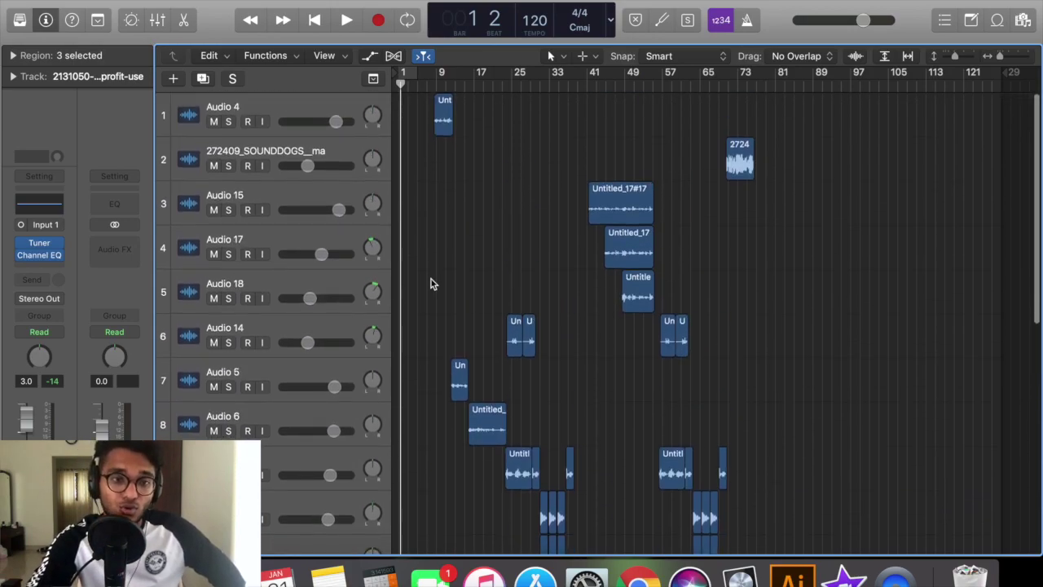
scroll(431, 280, down, 10)
scroll(431, 279, down, 5)
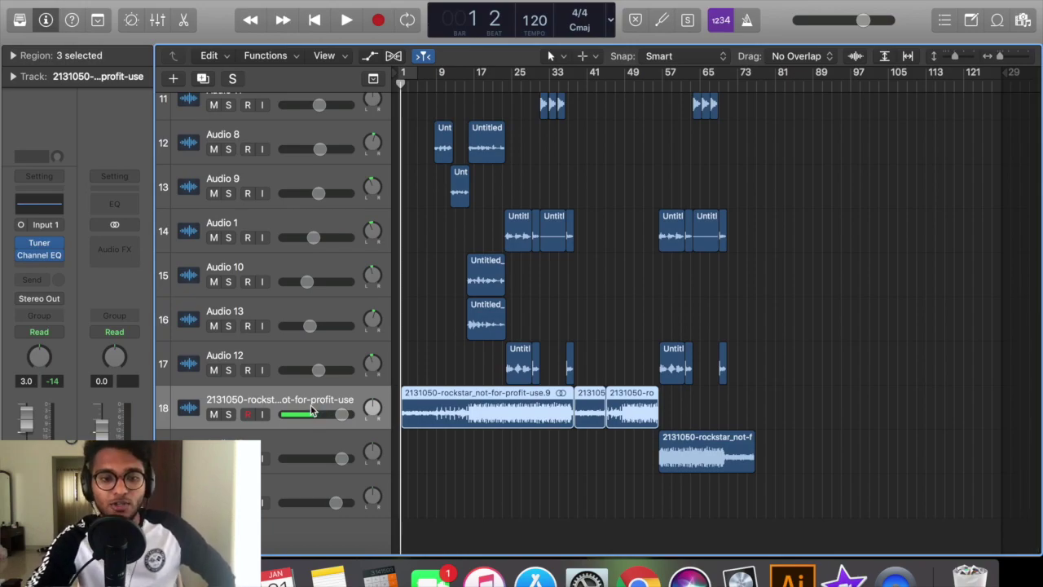
mouse_move(43, 250)
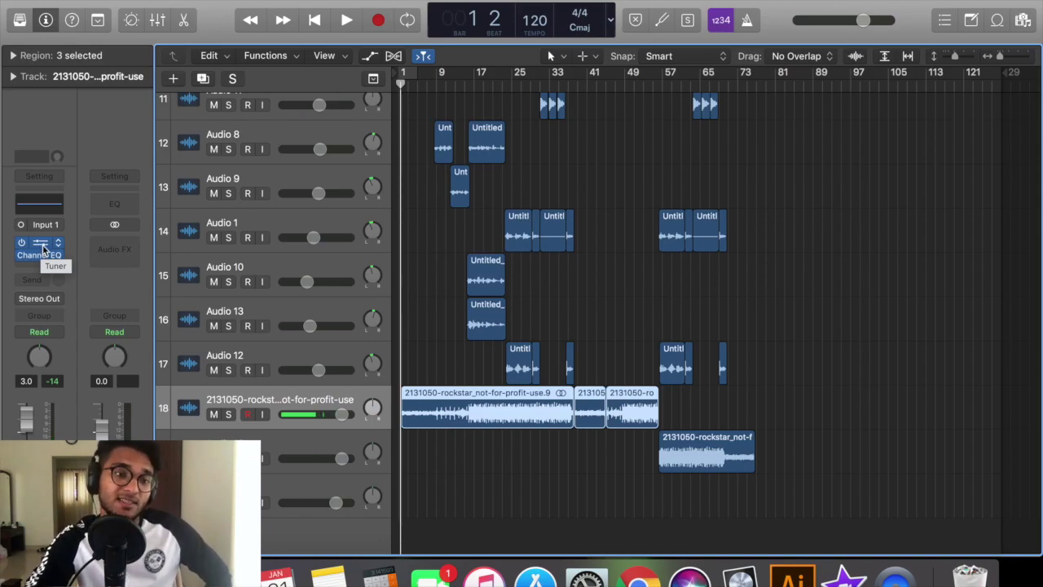
click(43, 249)
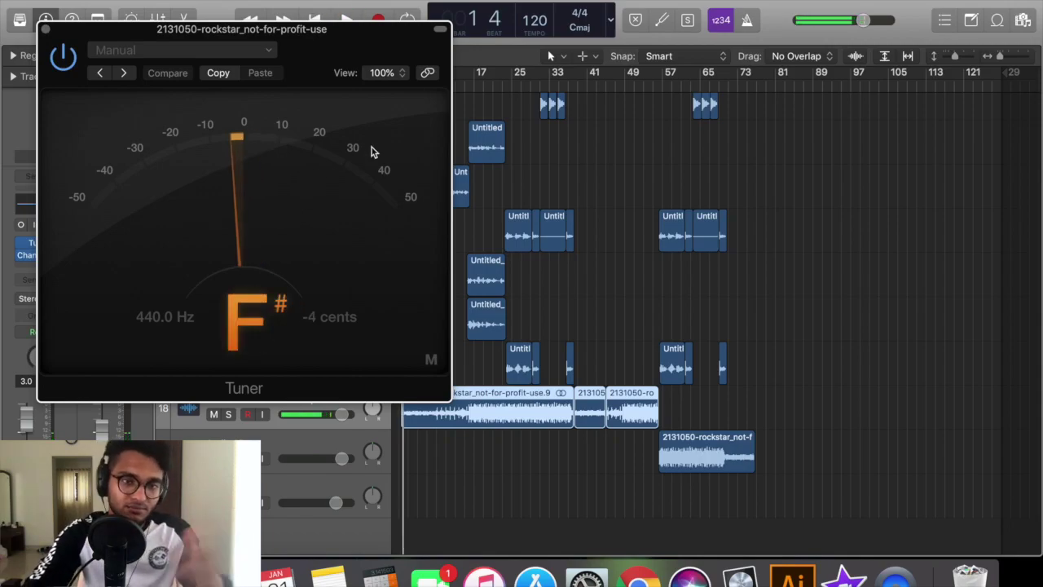
click(47, 32)
scroll(610, 217, up, 10)
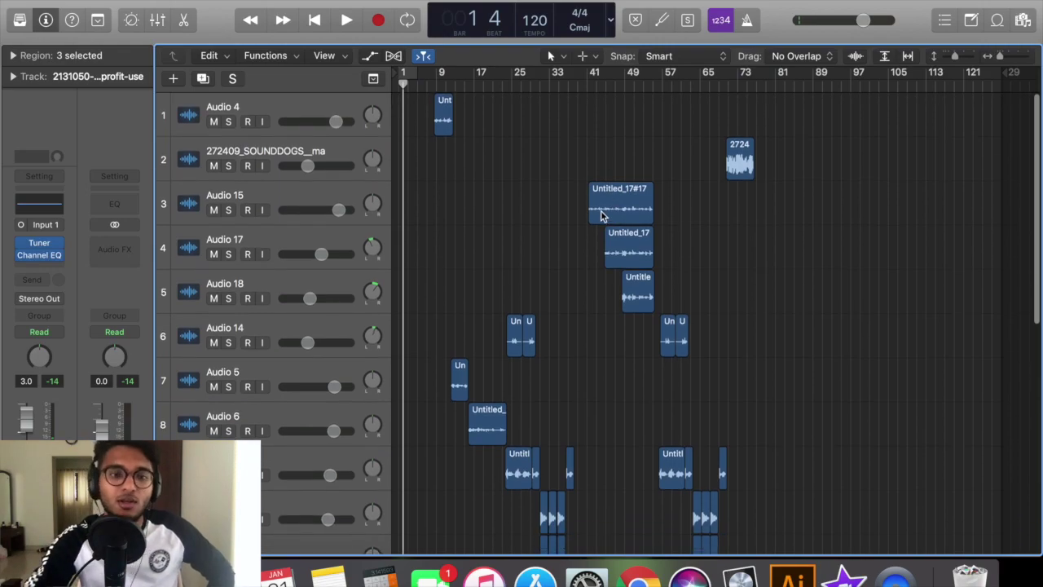
Step: Select Audio 4 and keep its Pitch Correction scale at C# minor pentatonic
click(314, 114)
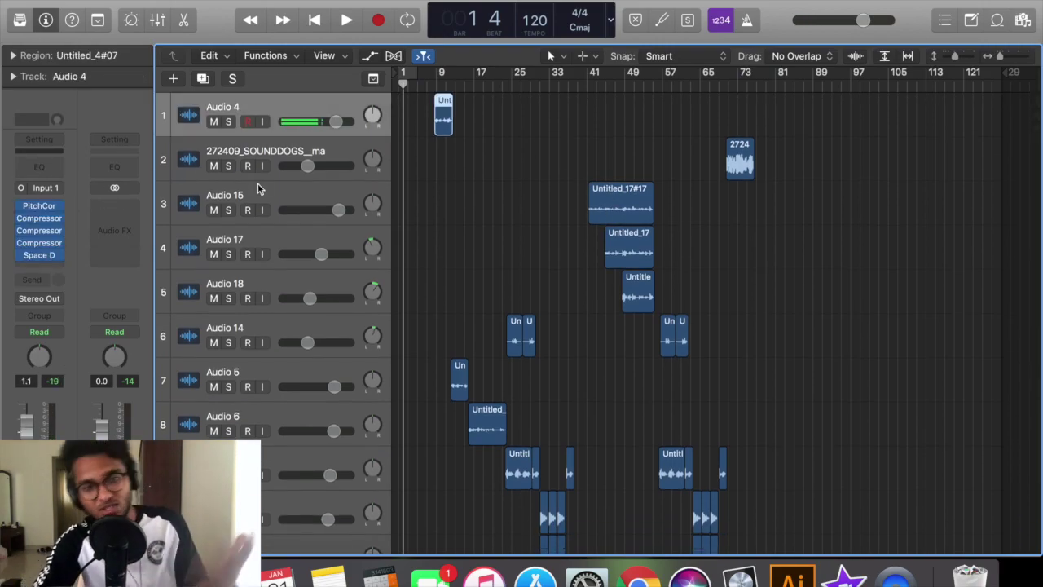
click(38, 206)
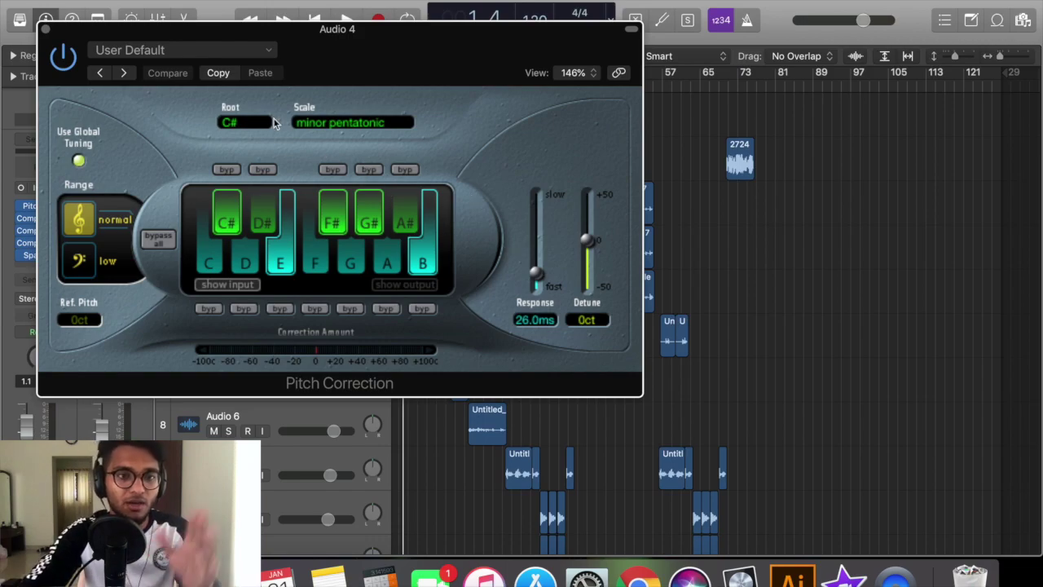
click(402, 130)
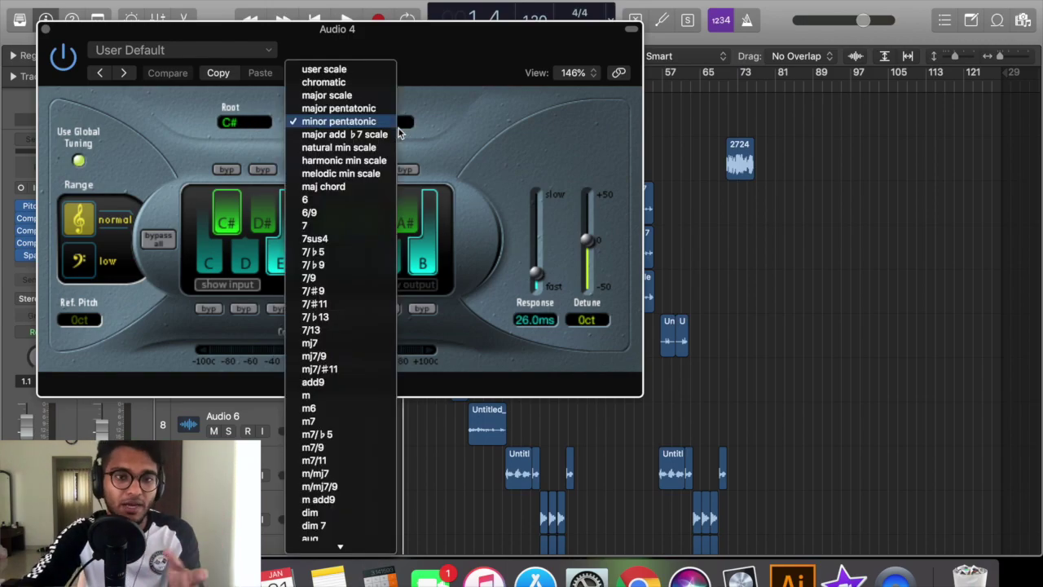
click(406, 131)
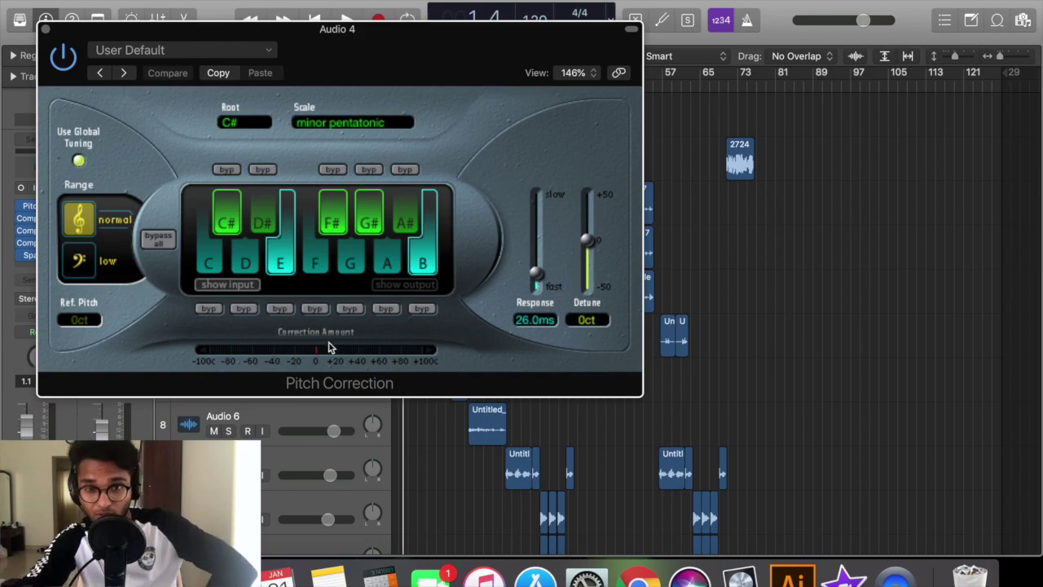
click(47, 31)
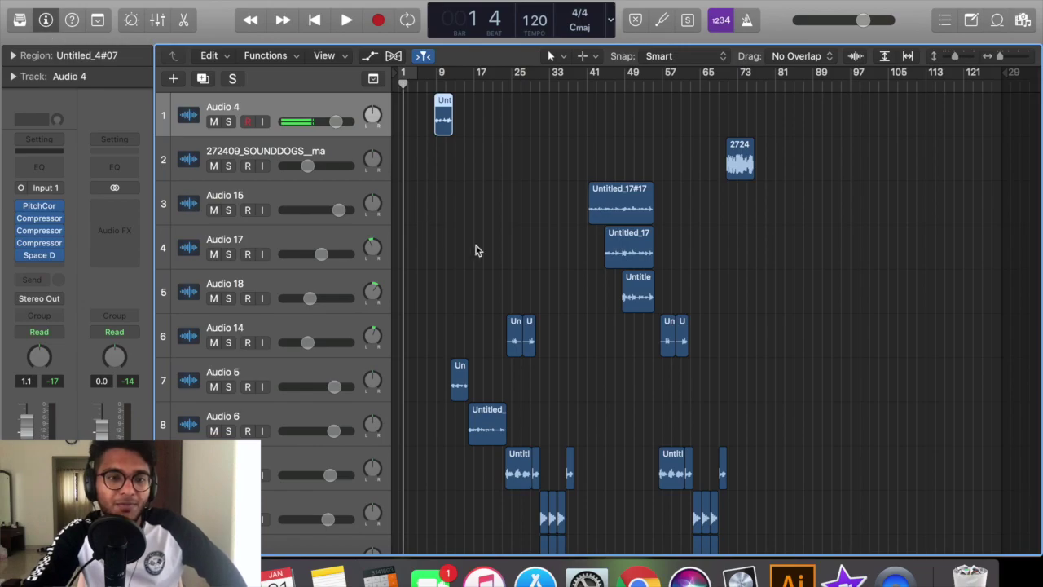
Step: Check Audio 4's first two Compressors, including the Studio FET Compressor
scroll(476, 245, down, 2)
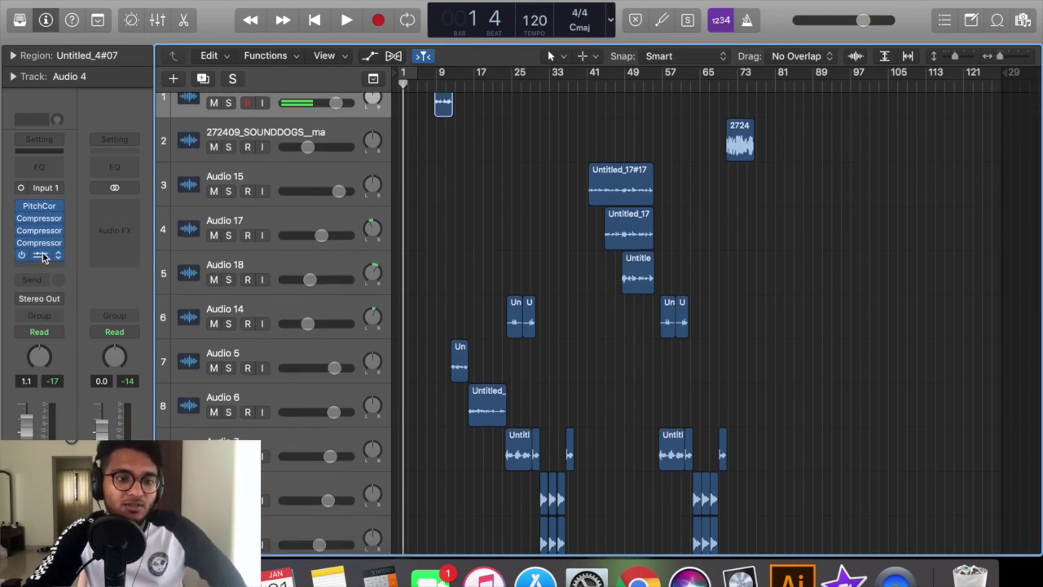
mouse_move(46, 232)
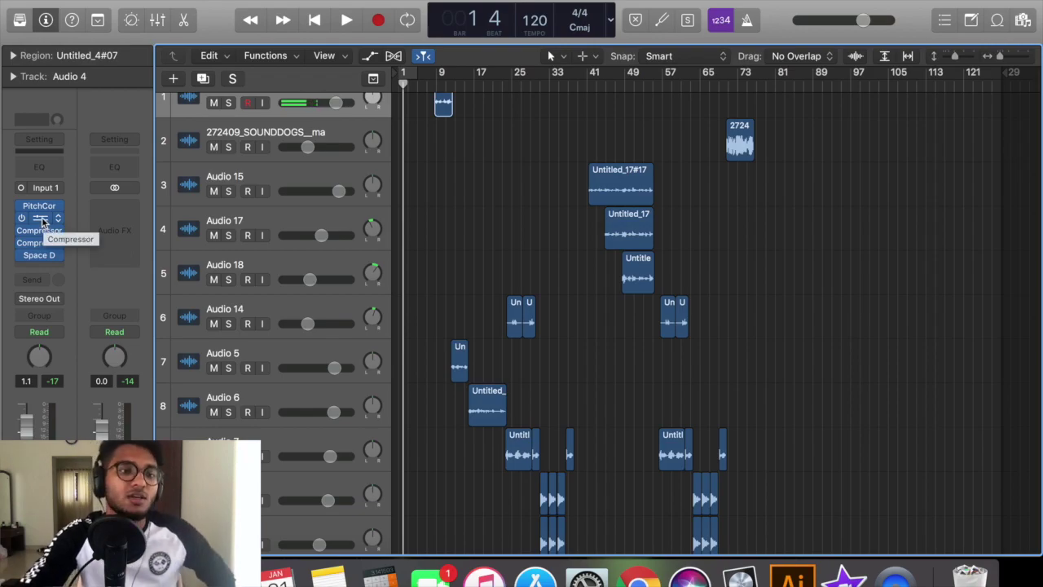
click(41, 217)
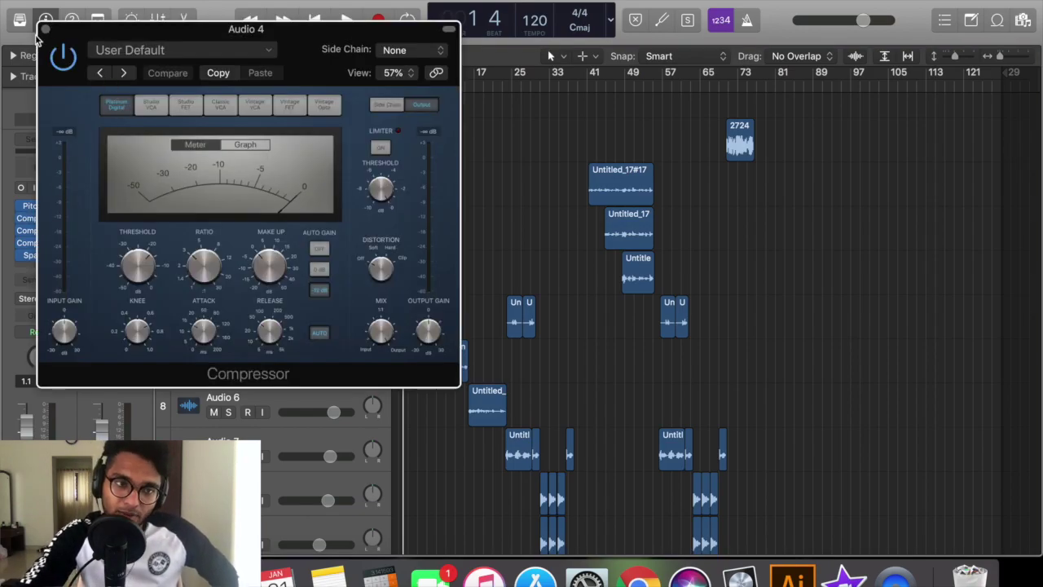
click(45, 29)
click(44, 231)
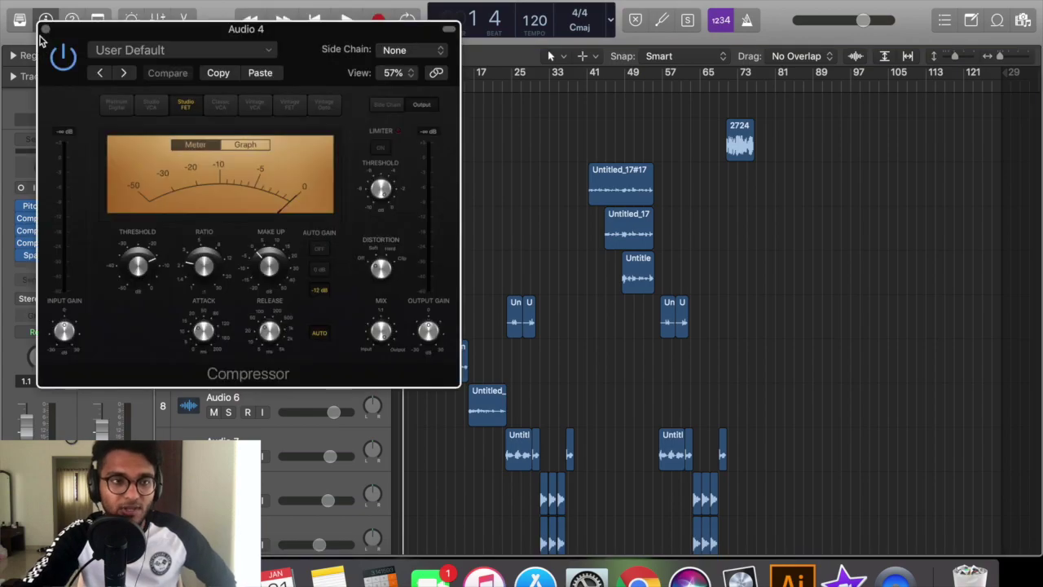
Step: Leave the insert's plug-in unchanged and open the last Compressor, a Classic VCA on Rap Vocal
click(45, 29)
click(47, 254)
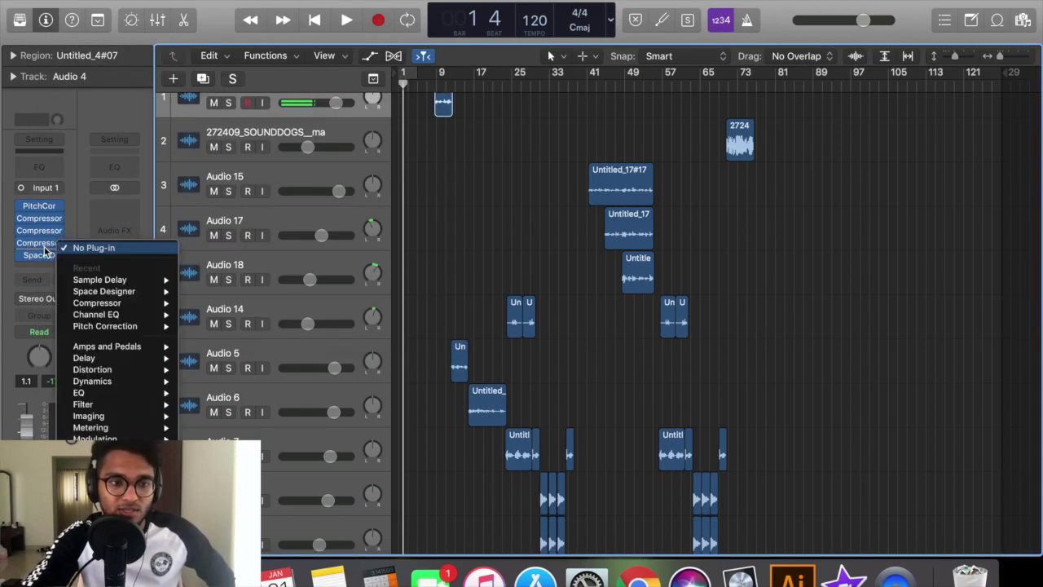
click(39, 245)
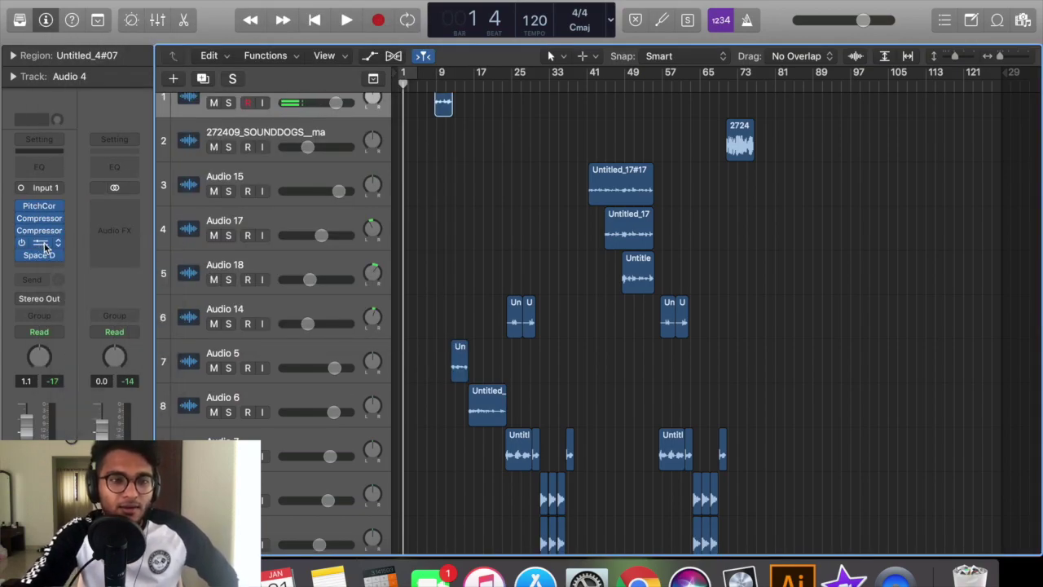
click(39, 245)
Step: Close the Compressor, then view Space Designer's 2.000 s synthesized IR and close it
click(46, 29)
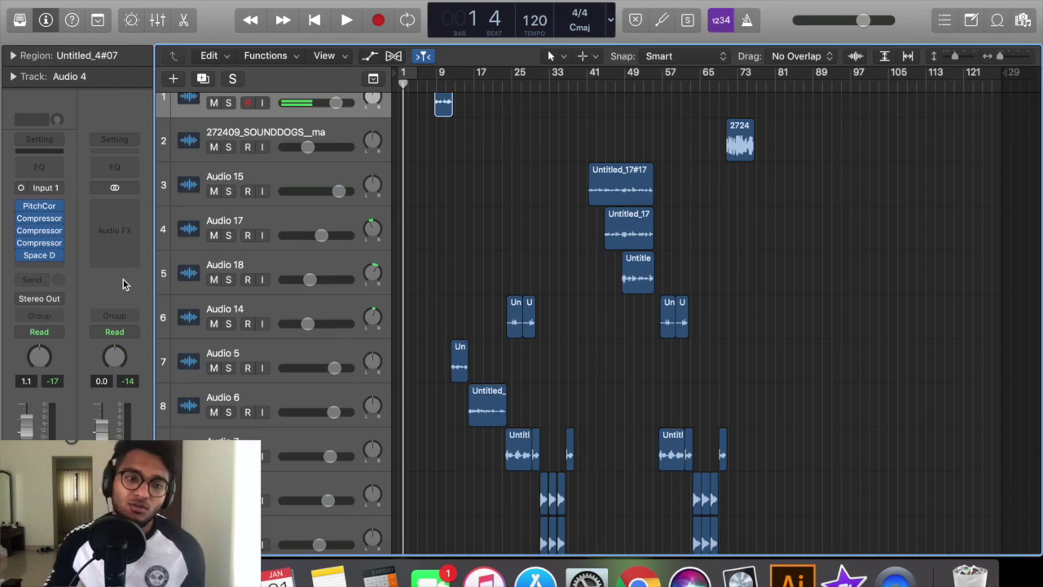
click(44, 257)
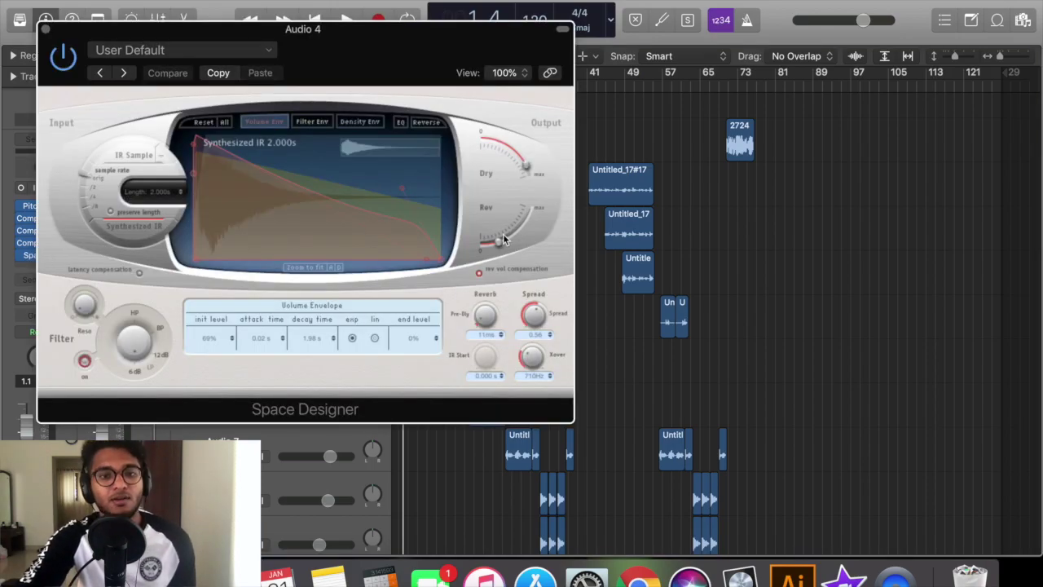
click(46, 29)
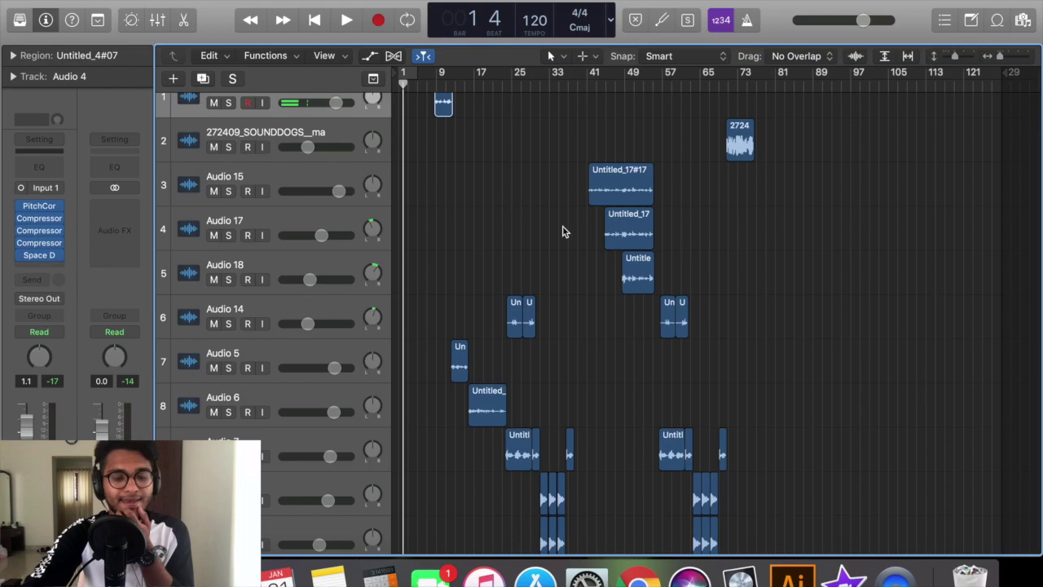
Step: Select Audio 15, then Audio 17, whose insert chain ends with a Sample Delay
scroll(524, 315, down, 10)
scroll(524, 315, down, 5)
scroll(524, 310, up, 15)
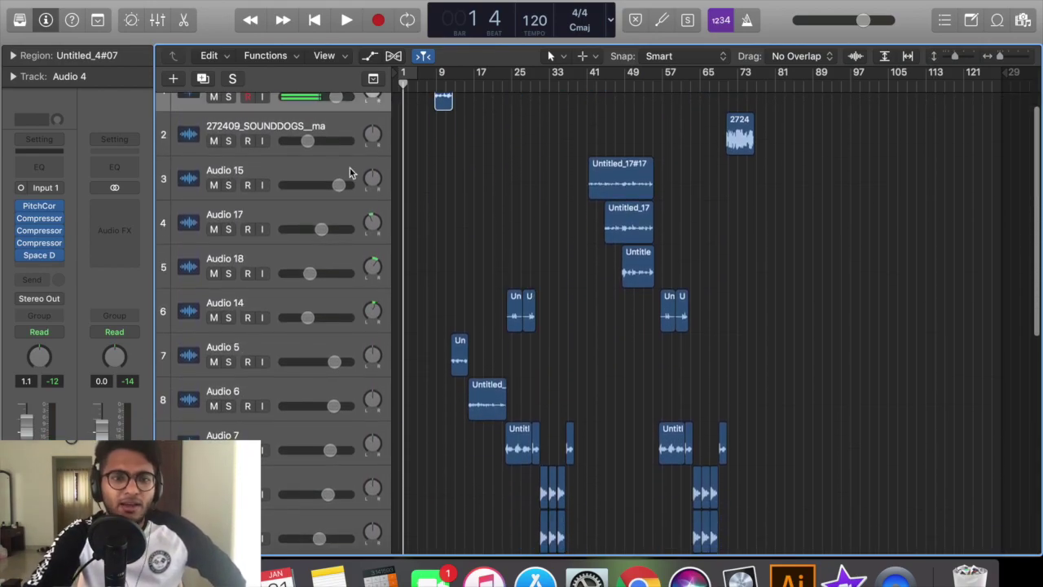
click(349, 170)
scroll(351, 236, down, 1)
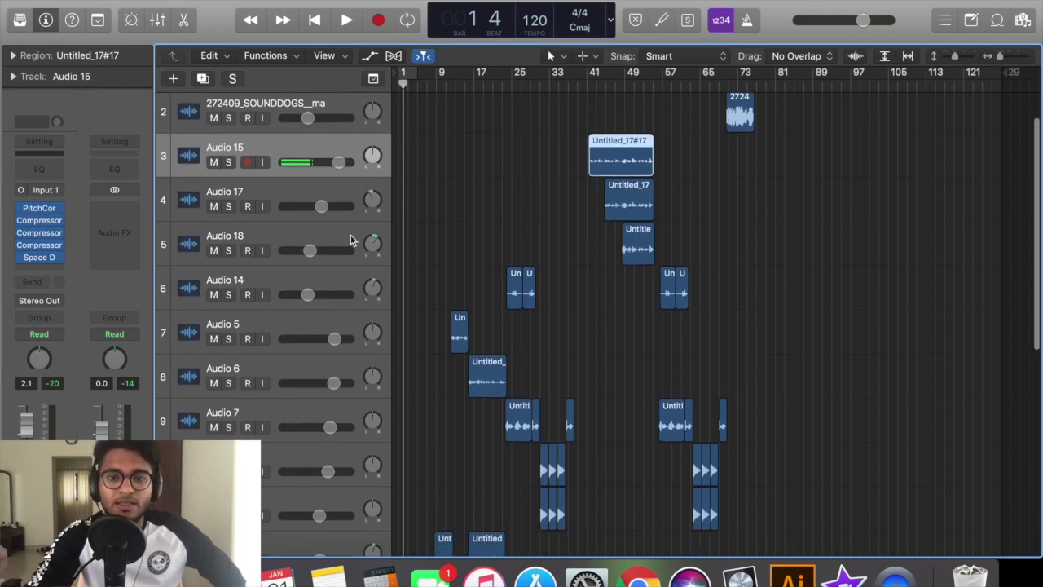
click(295, 197)
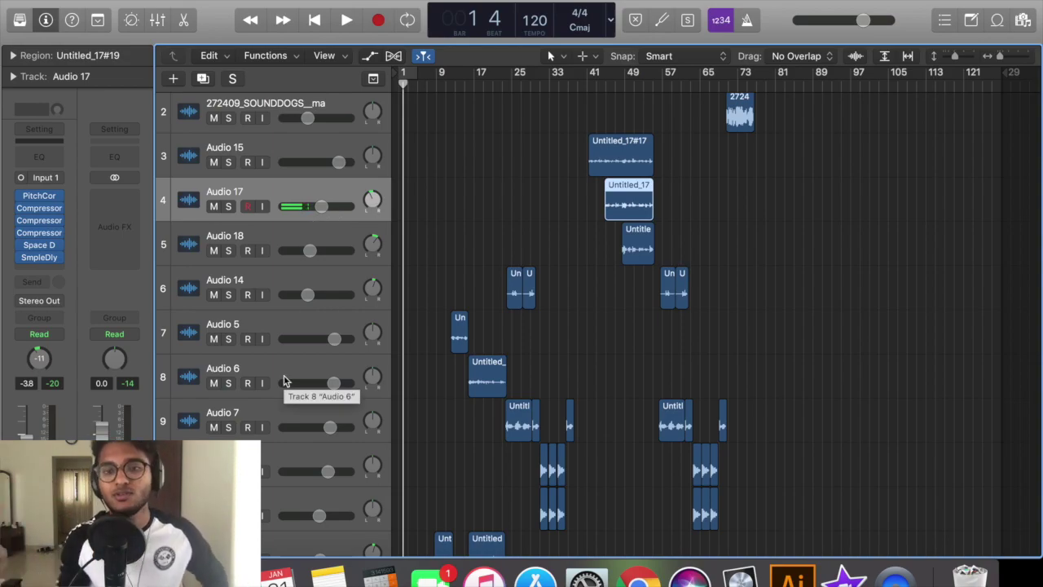
Step: Check Audio 17's 647-sample right delay, then view Audio 18's Sample Delay (653 left, 0 right)
click(43, 259)
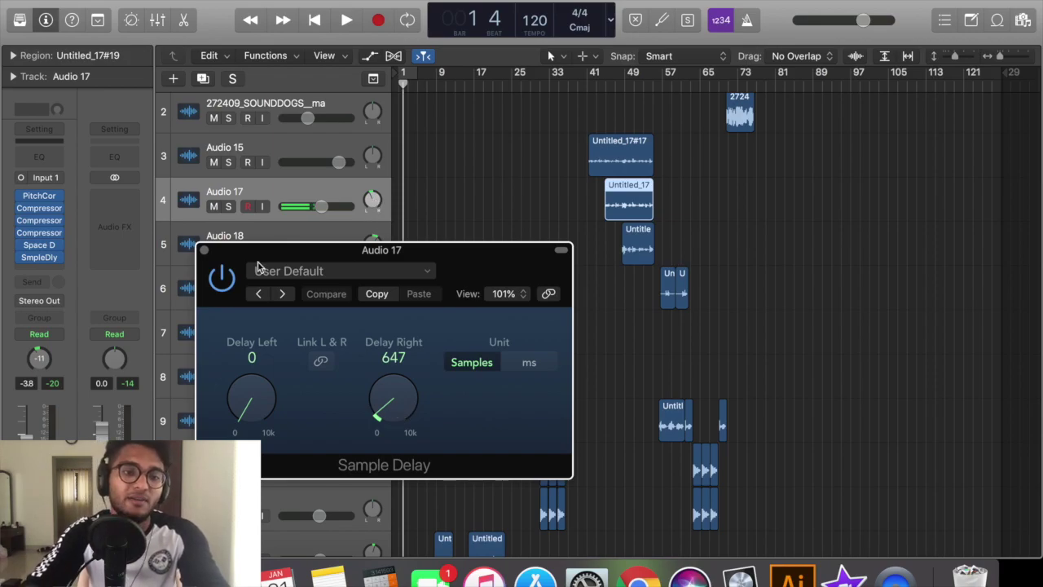
click(205, 251)
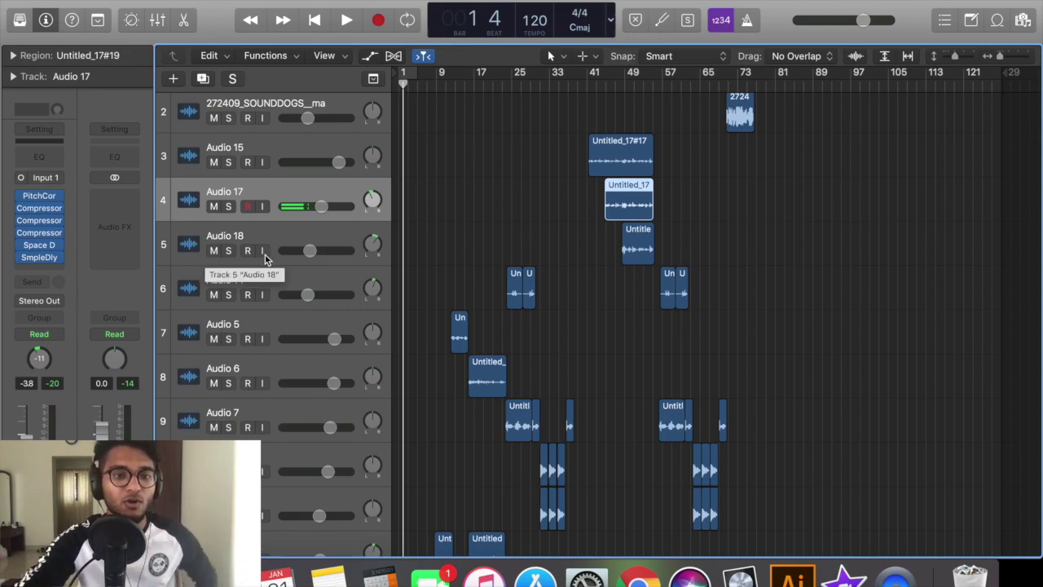
click(324, 236)
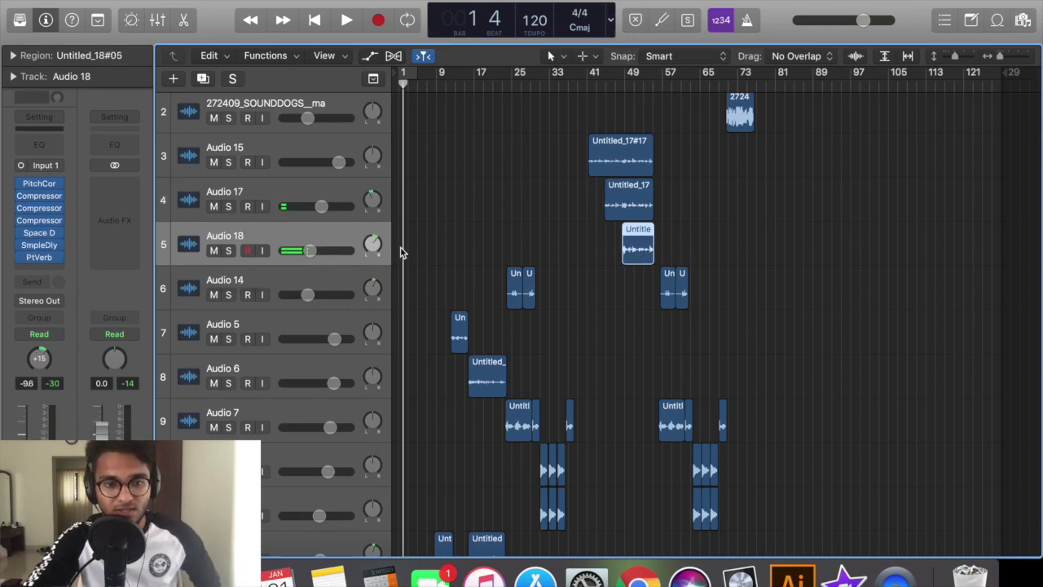
click(39, 245)
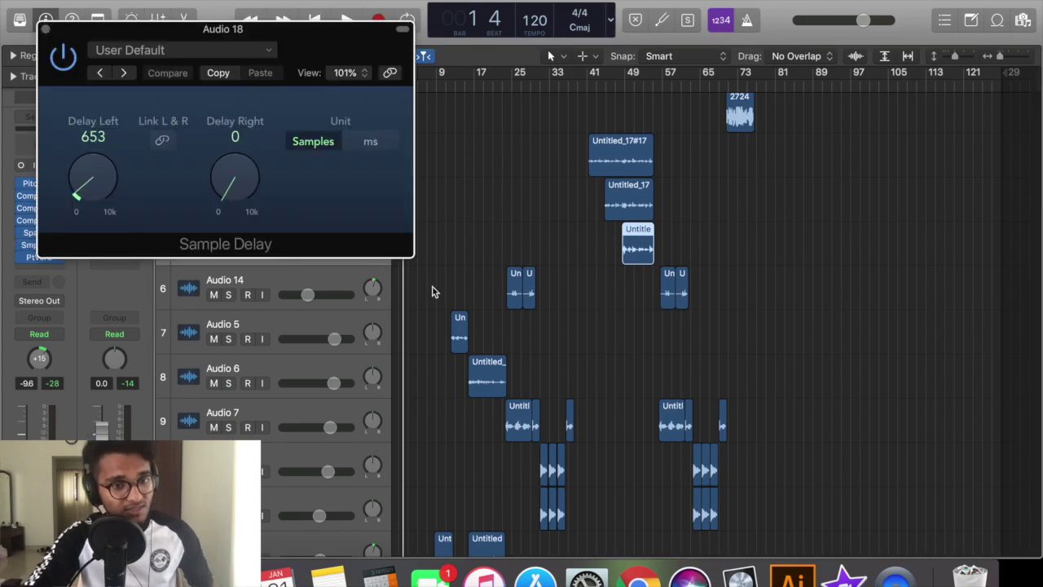
Step: Set Audio 18's PlatinumVerb Wet to 66%, then select Audio 14 and its four regions
click(46, 29)
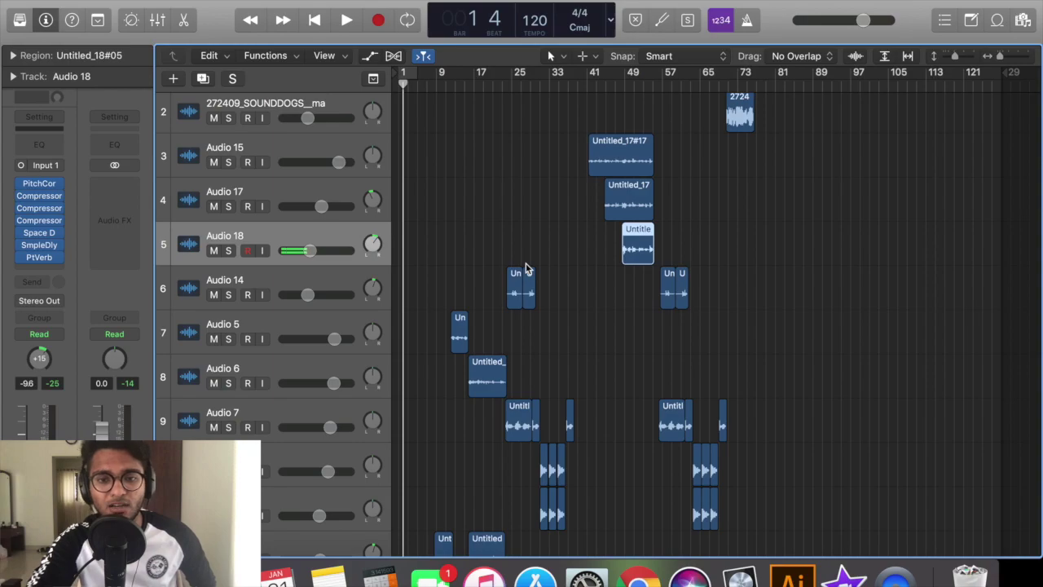
scroll(525, 269, down, 3)
click(45, 258)
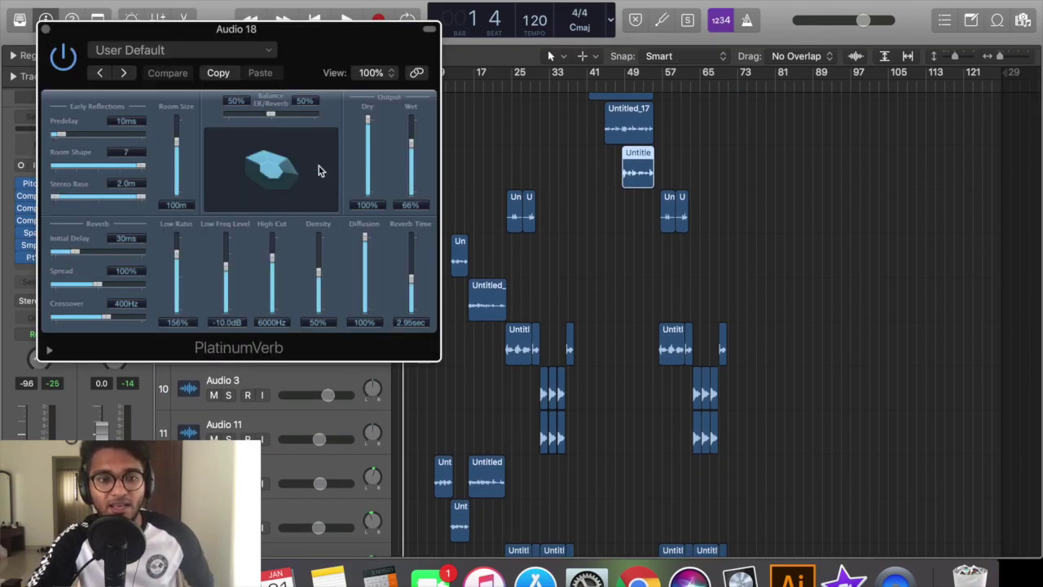
drag(412, 175, 414, 155)
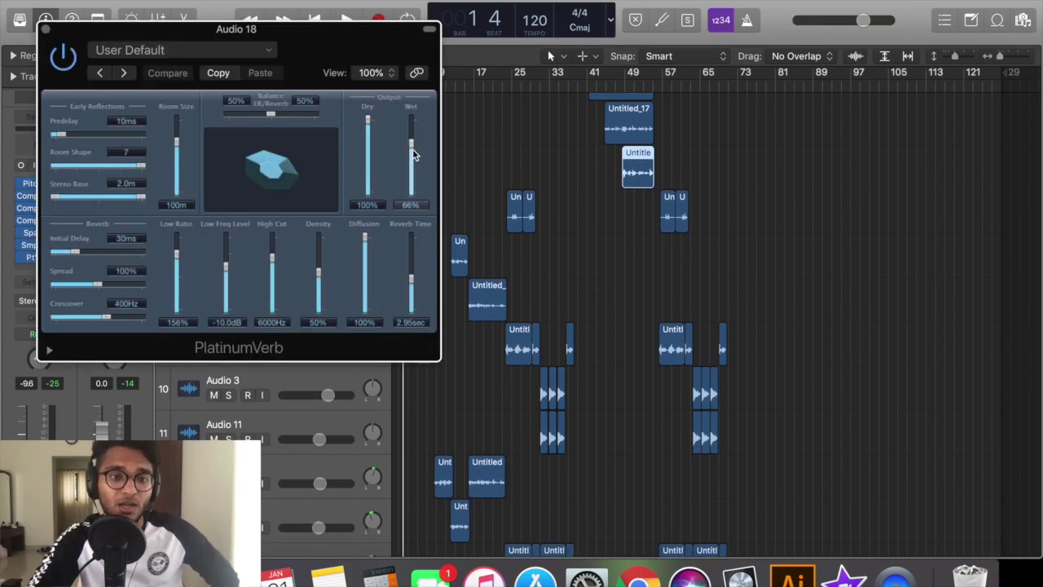
click(46, 29)
scroll(412, 218, down, 2)
click(338, 157)
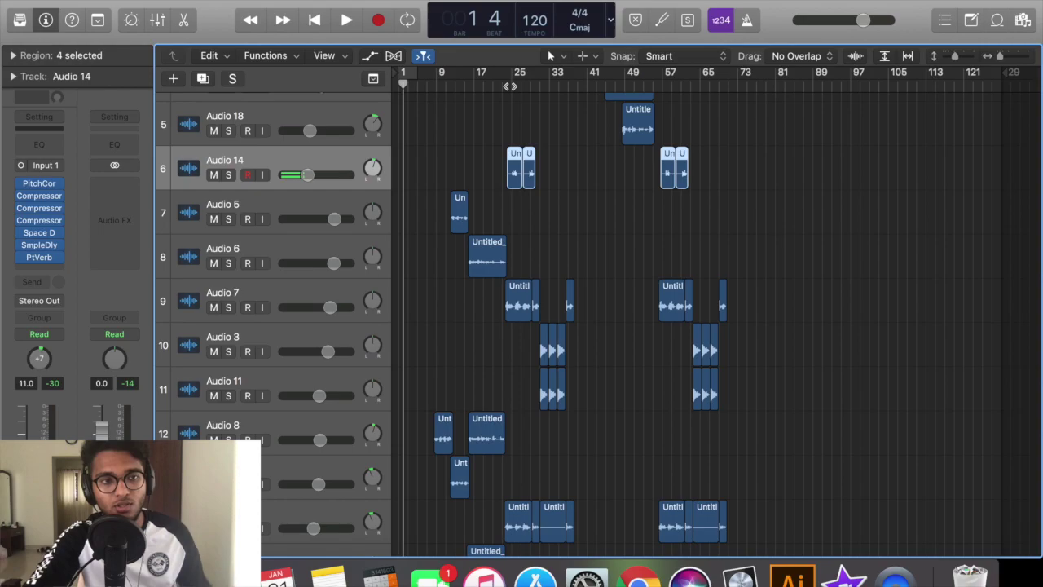
Step: Confirm Audio 14's regions show Transpose +12, then select Audio 7 and then Audio 3
click(25, 55)
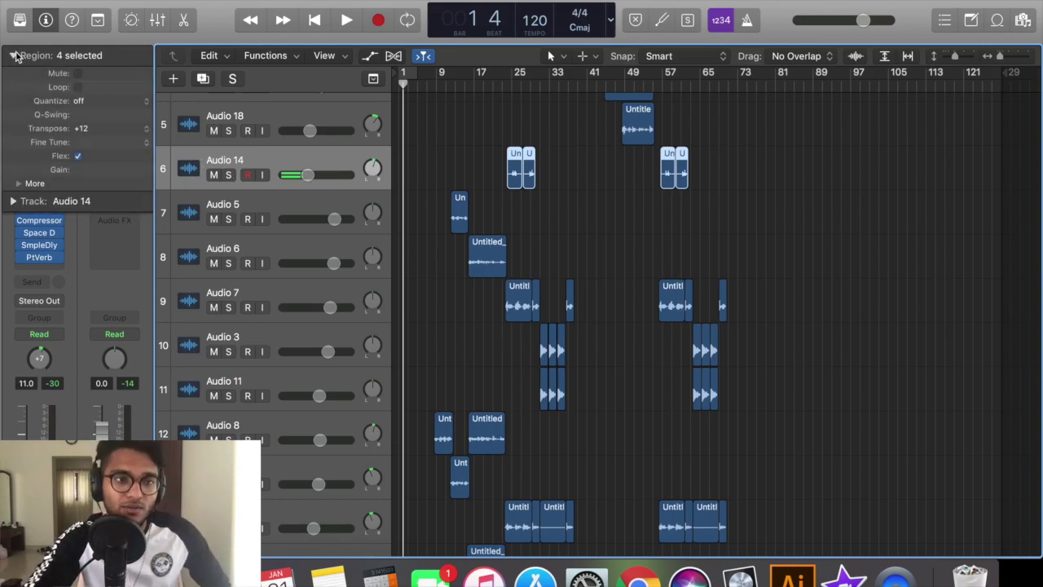
click(14, 54)
scroll(334, 137, down, 3)
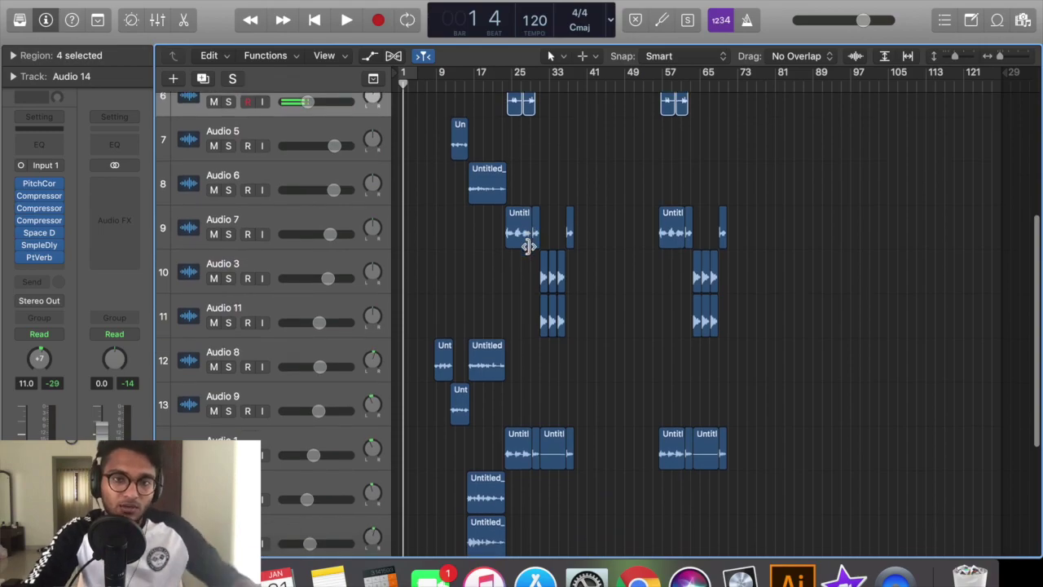
click(308, 215)
scroll(635, 237, down, 2)
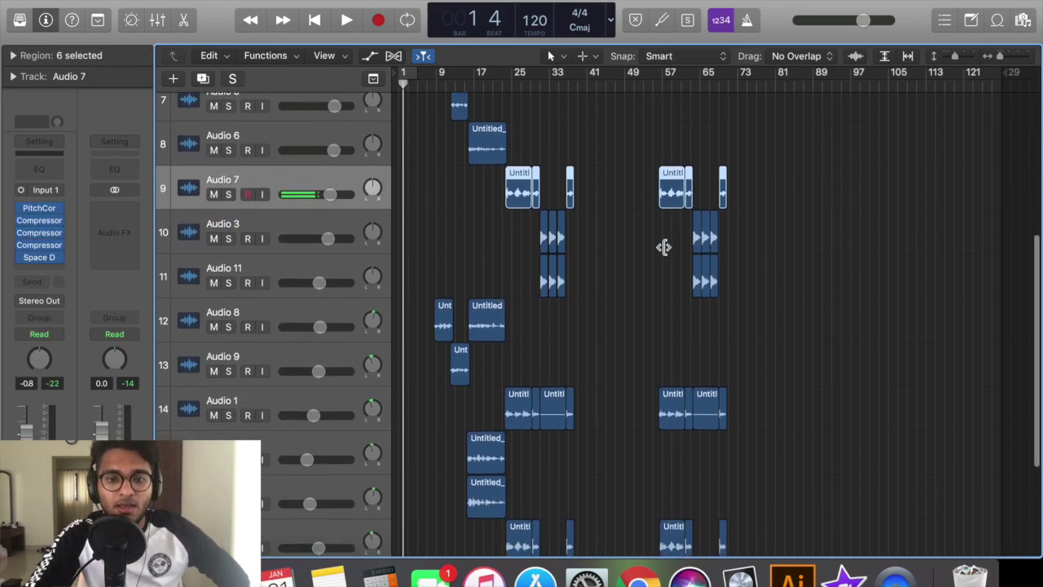
click(349, 224)
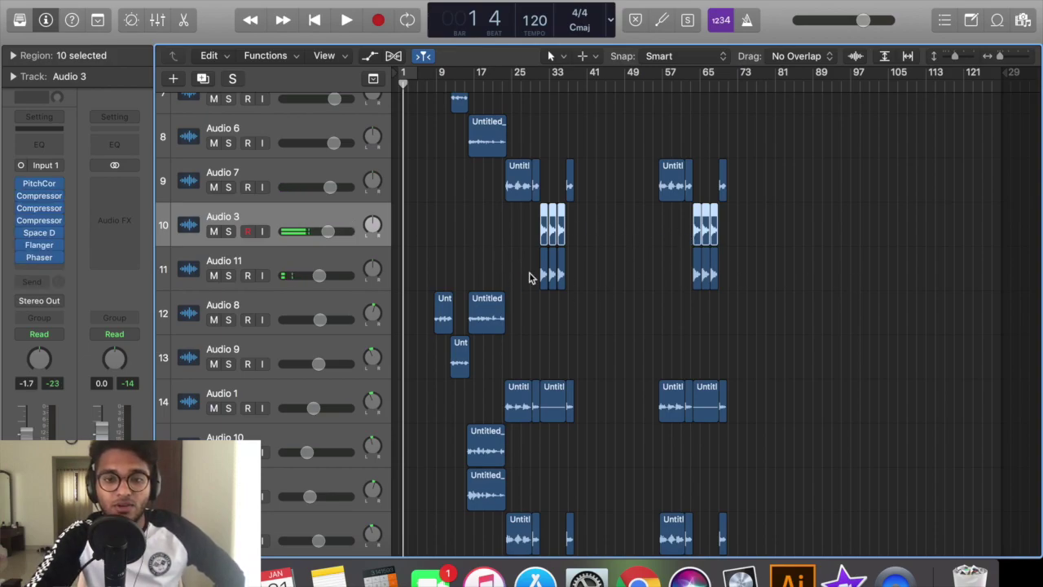
click(342, 273)
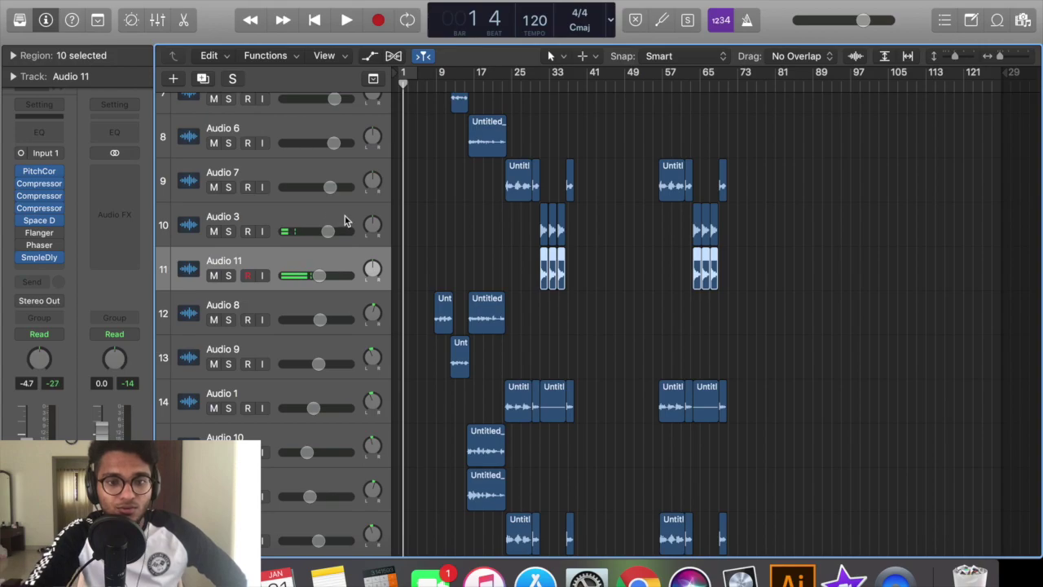
click(345, 222)
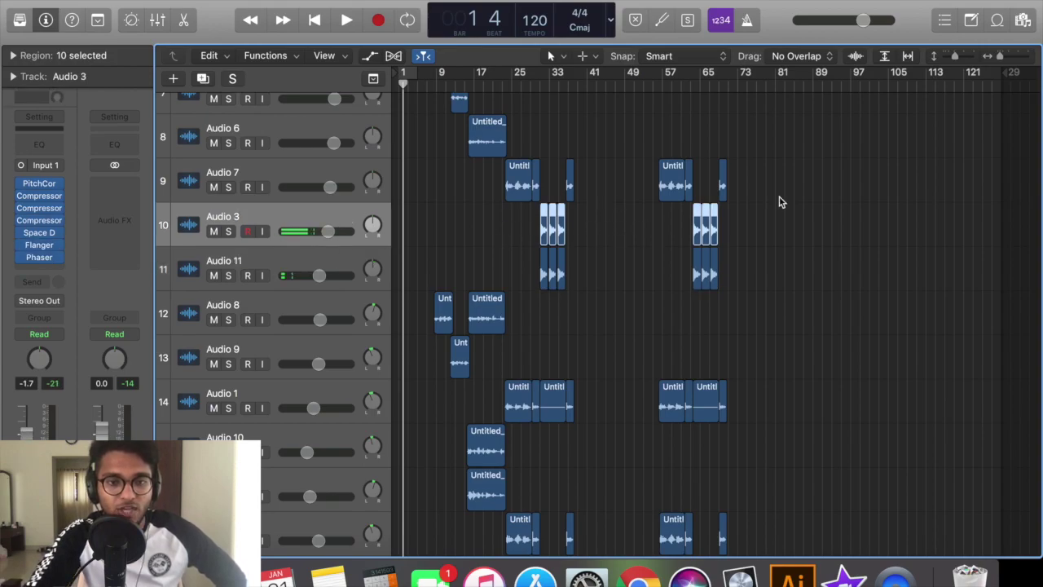
click(41, 245)
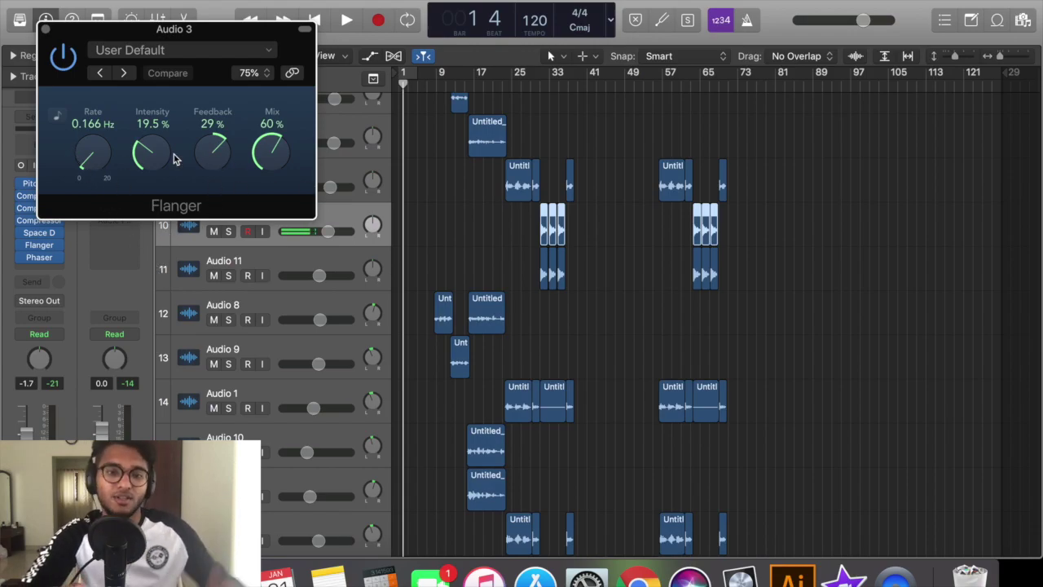
click(45, 29)
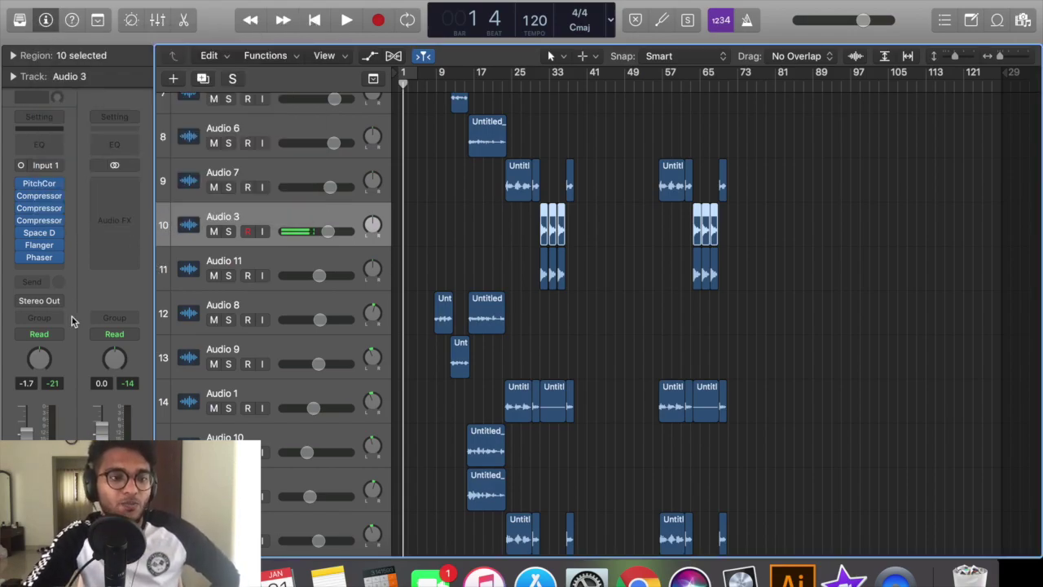
click(40, 257)
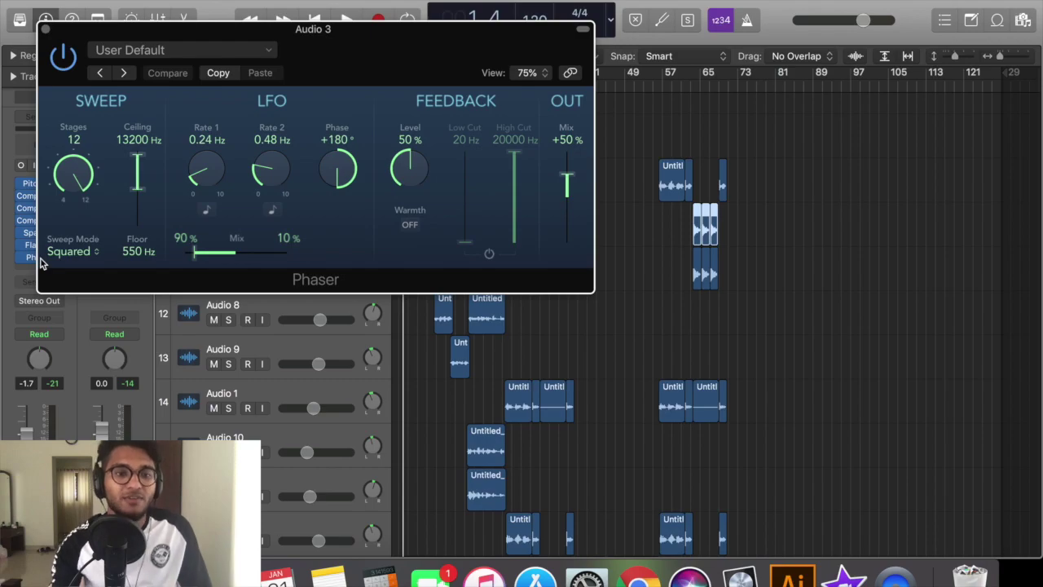
click(45, 30)
scroll(512, 331, down, 4)
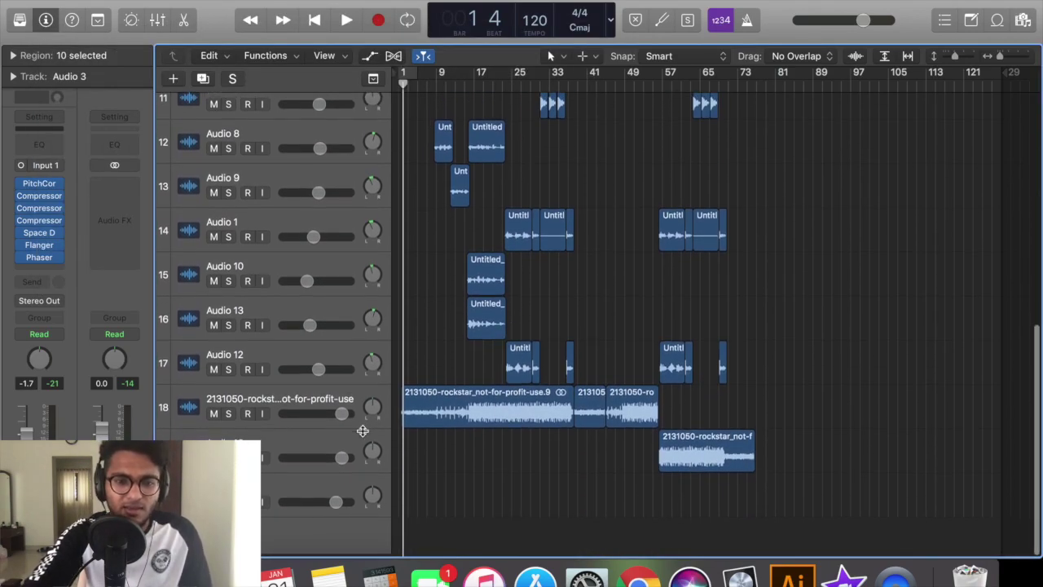
scroll(447, 295, up, 5)
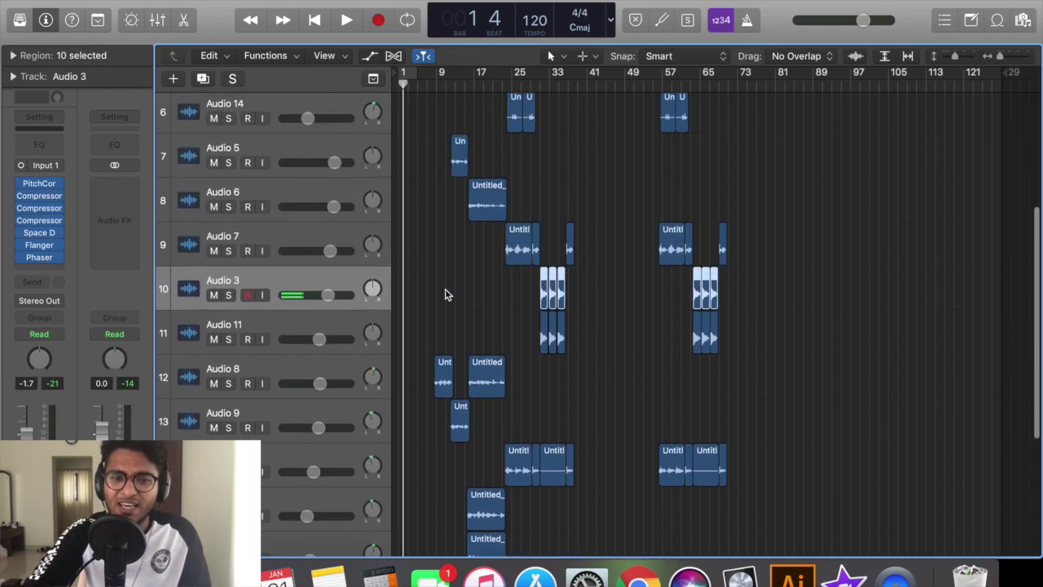
scroll(450, 245, up, 5)
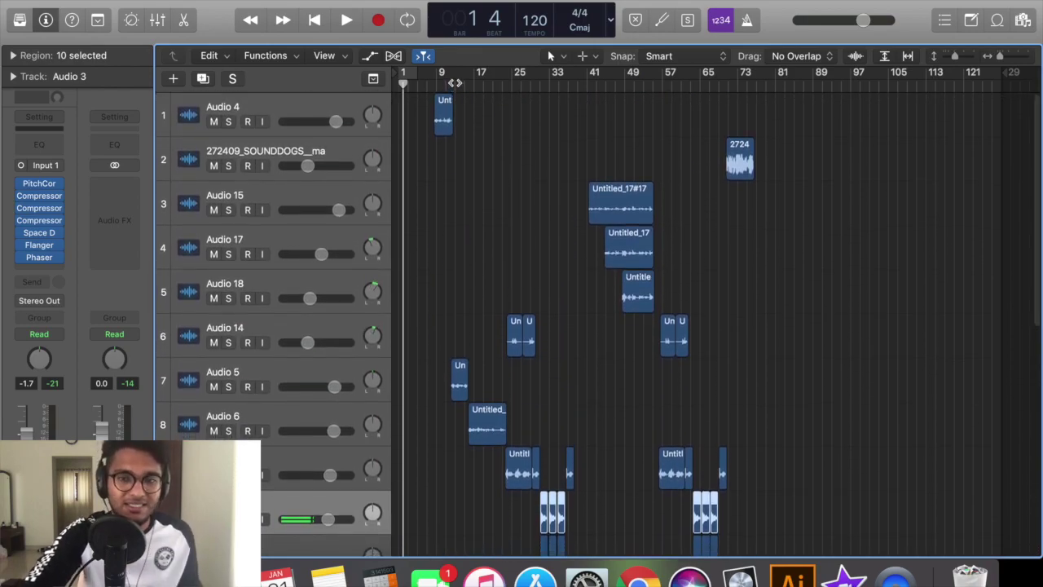
scroll(712, 272, down, 1)
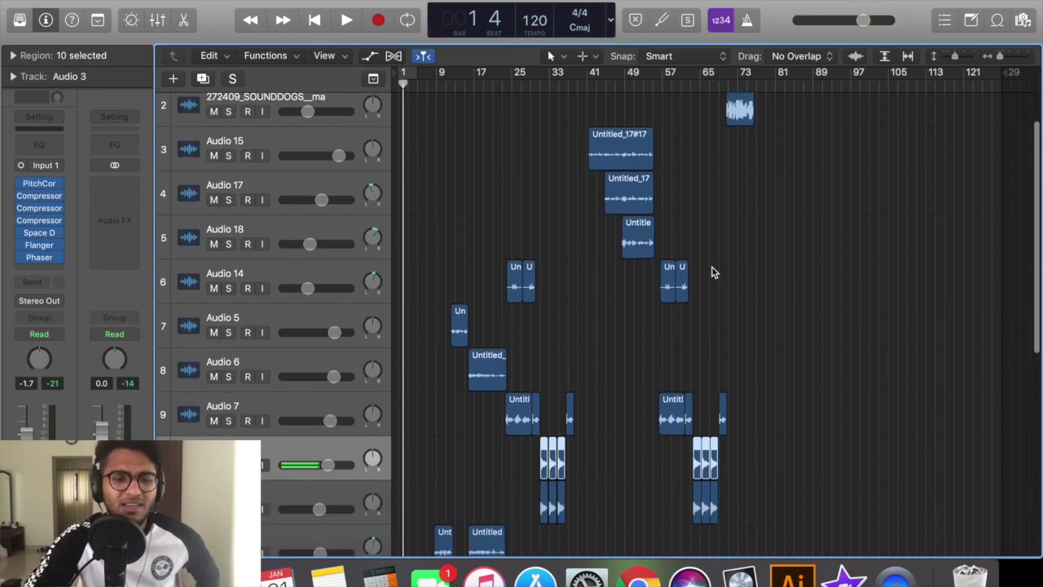
scroll(712, 272, down, 7)
scroll(712, 272, up, 10)
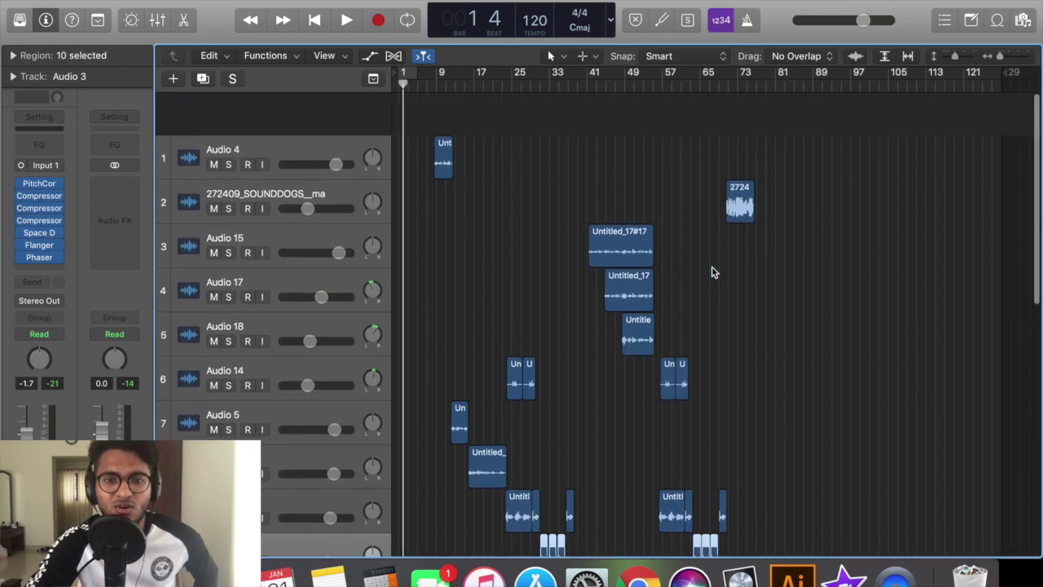
scroll(712, 272, down, 4)
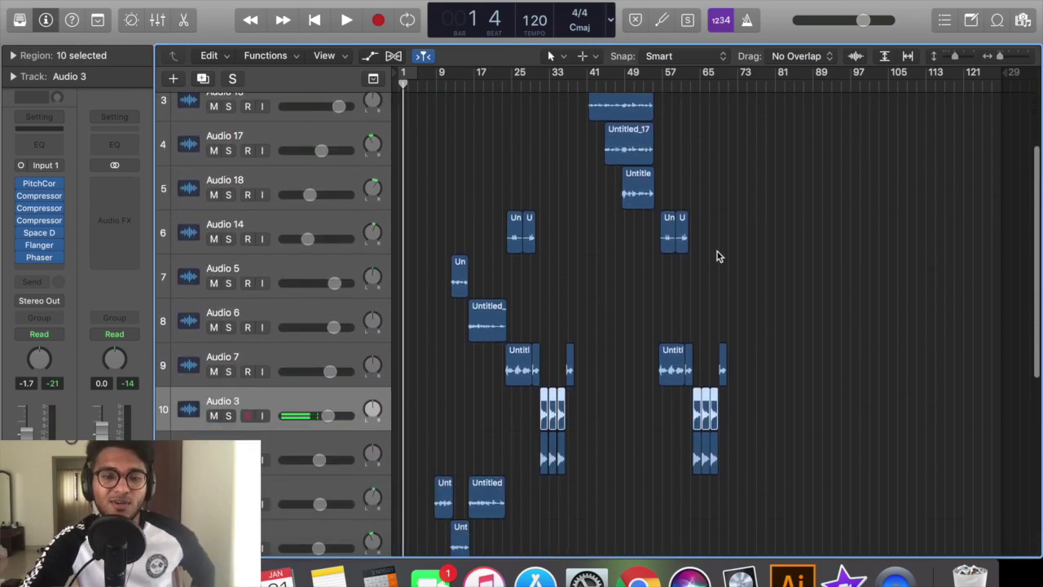
scroll(717, 255, up, 1)
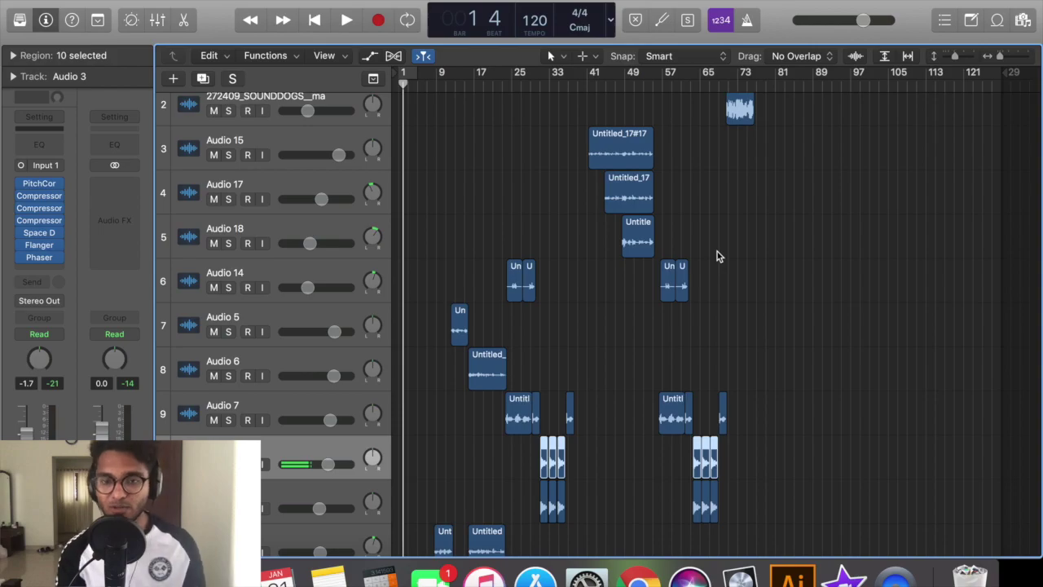
scroll(716, 256, down, 10)
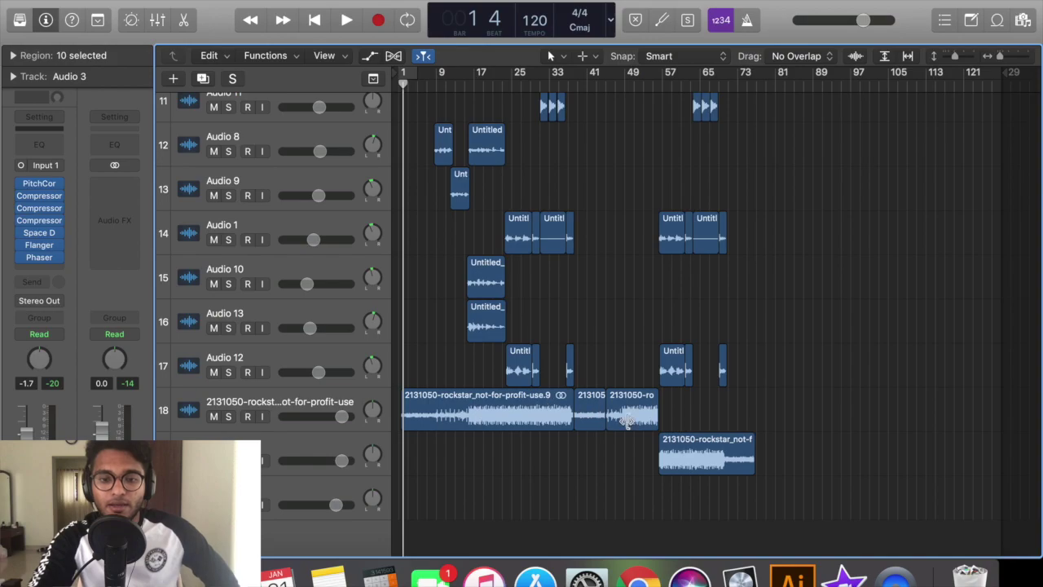
scroll(587, 376, up, 3)
scroll(587, 379, up, 5)
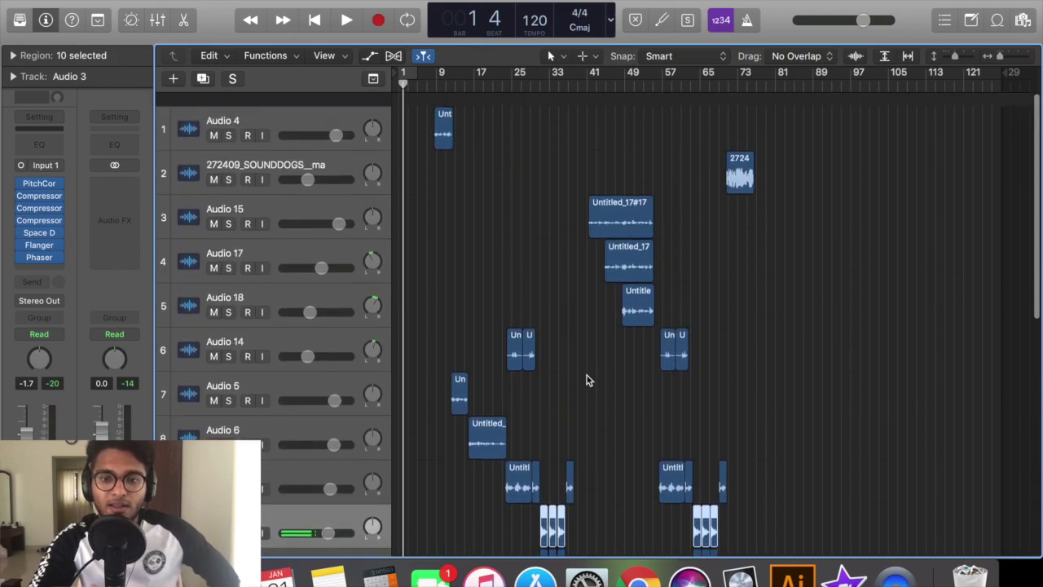
scroll(587, 379, down, 10)
scroll(587, 378, up, 6)
scroll(588, 379, up, 2)
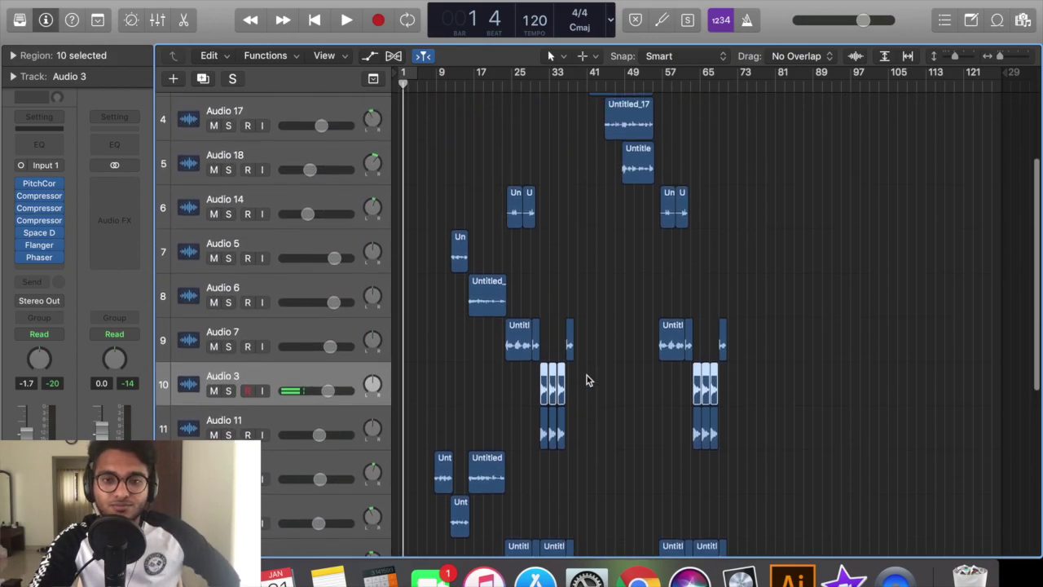